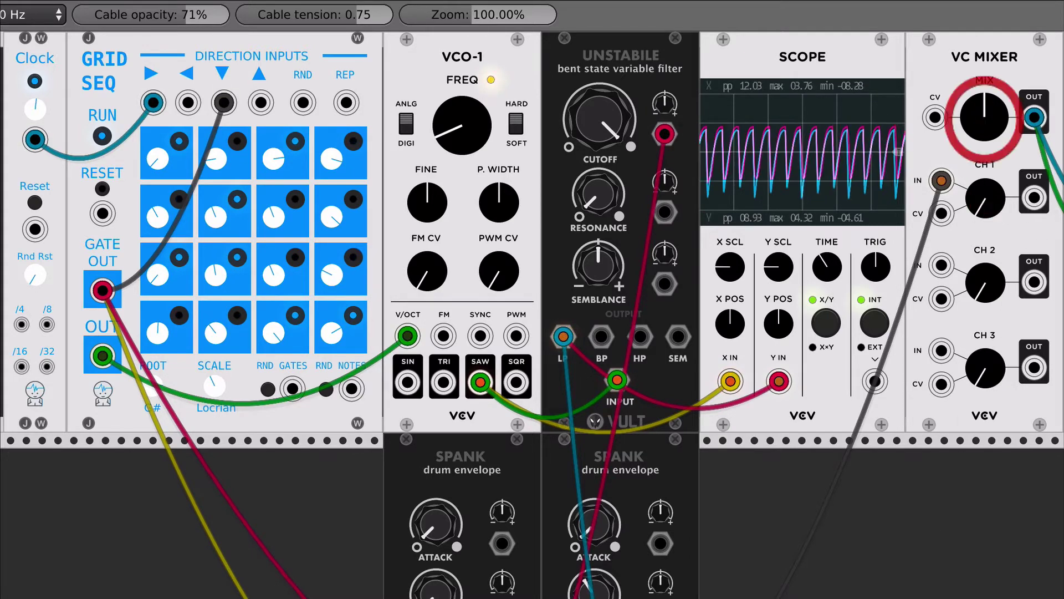
# Raise VC Mixer channel 1's level and lower the Unstabile cutoff to about 10:30
pyautogui.moveTo(985, 198); pyautogui.dragTo(985, 147)
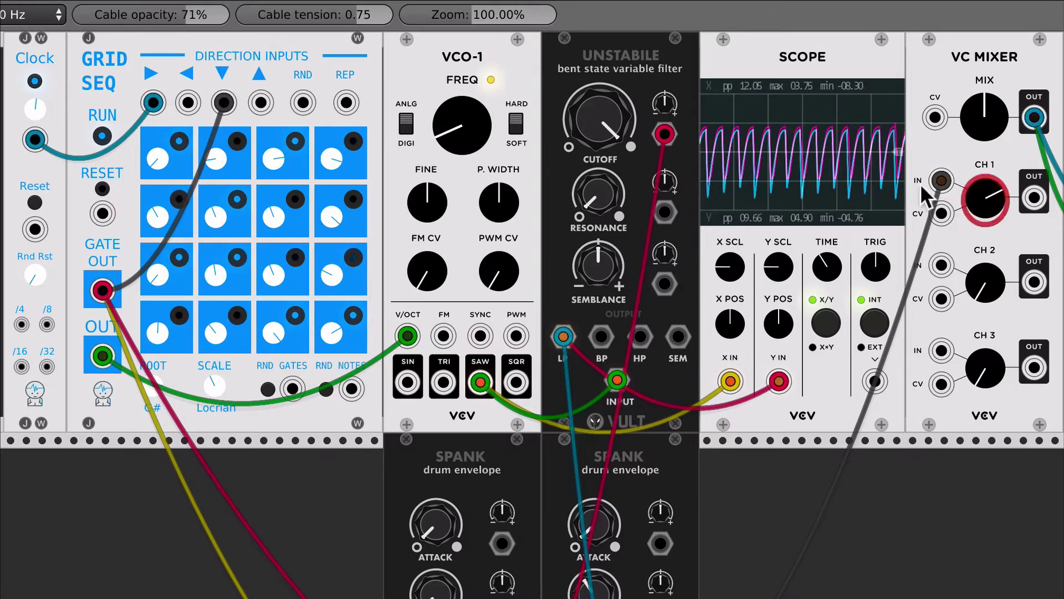
pyautogui.moveTo(617, 120)
pyautogui.mouseDown()
pyautogui.moveTo(614, 82)
pyautogui.moveTo(622, 117)
pyautogui.mouseUp()
pyautogui.moveTo(983, 201); pyautogui.dragTo(980, 196)
pyautogui.moveTo(585, 143); pyautogui.dragTo(582, 135)
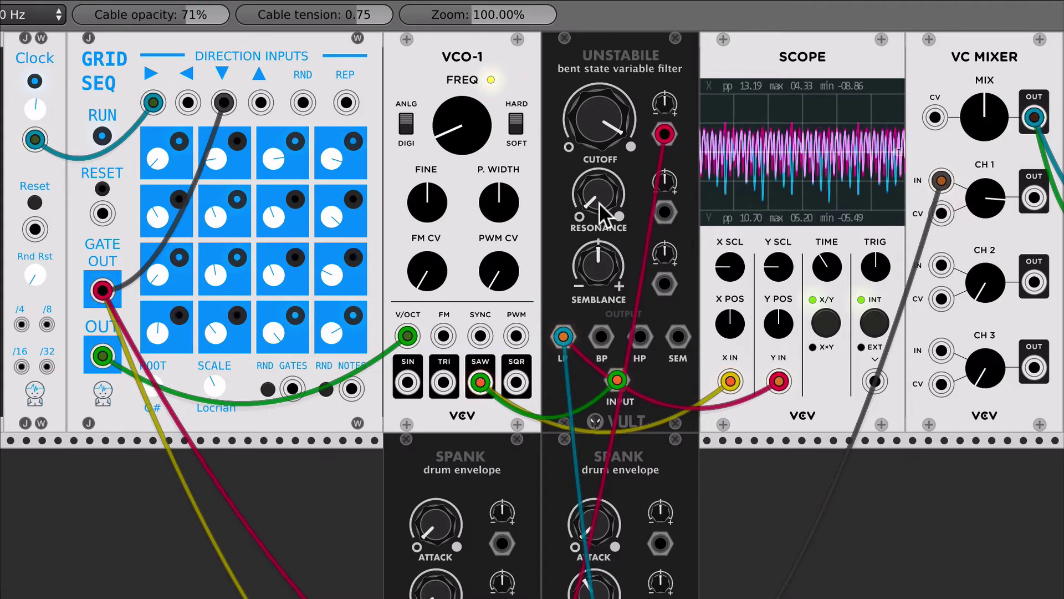
# Raise the Unstabile resonance and set the cutoff to nearly midway
pyautogui.moveTo(600, 202)
pyautogui.mouseDown()
pyautogui.moveTo(600, 193)
pyautogui.moveTo(600, 203)
pyautogui.mouseUp()
pyautogui.moveTo(601, 131)
pyautogui.mouseDown()
pyautogui.moveTo(601, 146)
pyautogui.moveTo(601, 128)
pyautogui.mouseUp()
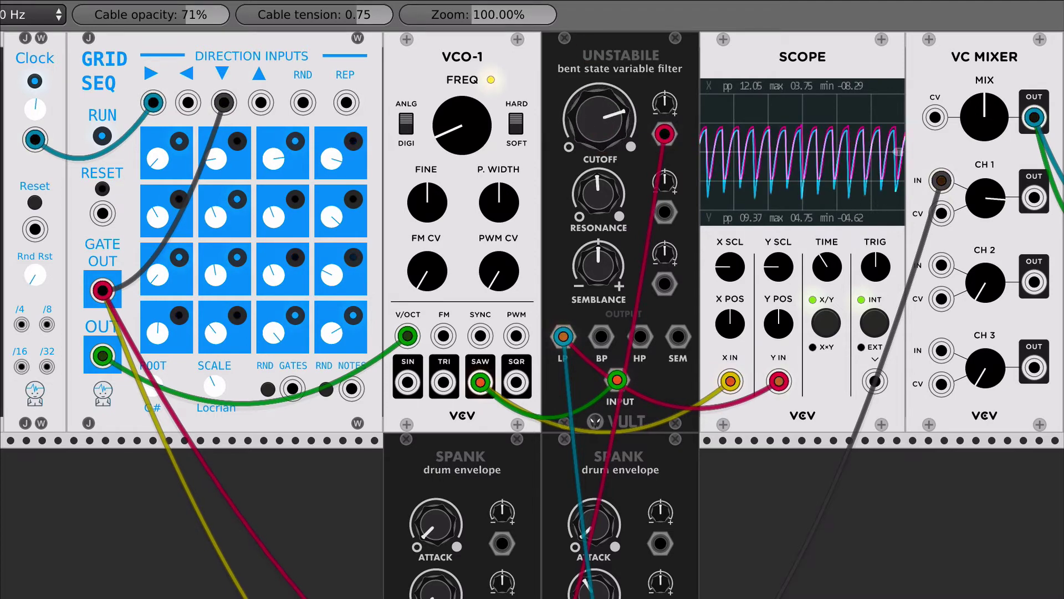
pyautogui.moveTo(594, 200); pyautogui.dragTo(595, 202)
pyautogui.moveTo(601, 108)
pyautogui.mouseDown()
pyautogui.moveTo(600, 97)
pyautogui.moveTo(600, 109)
pyautogui.mouseUp()
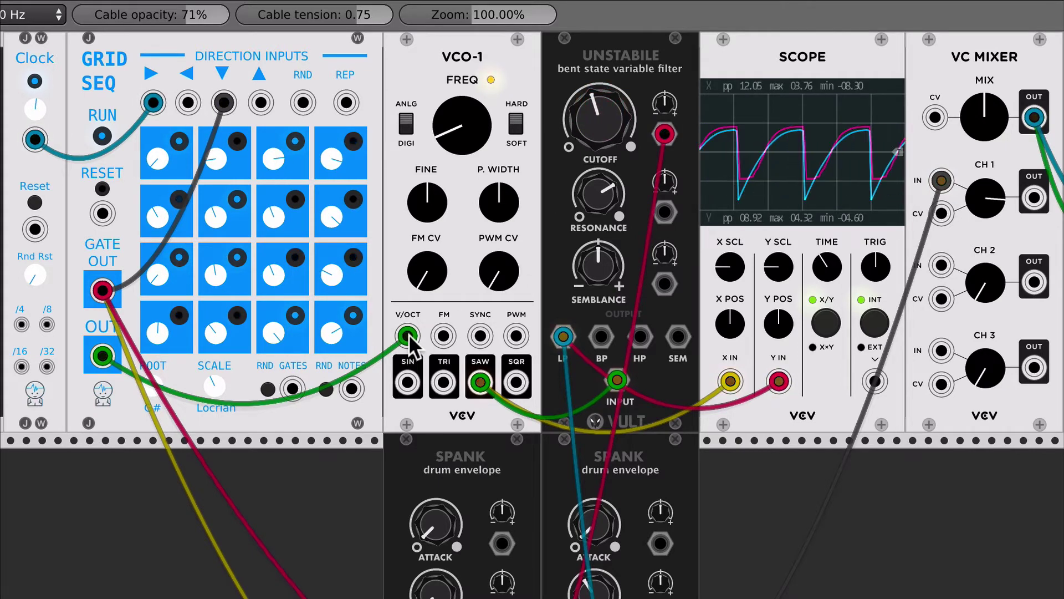
# Remove the Grid Seq pitch cable from VCO-1 V/OCT and turn VCO-1 FREQ up
pyautogui.moveTo(408, 334); pyautogui.dragTo(351, 462)
pyautogui.click(460, 128)
pyautogui.moveTo(462, 127); pyautogui.dragTo(462, 71)
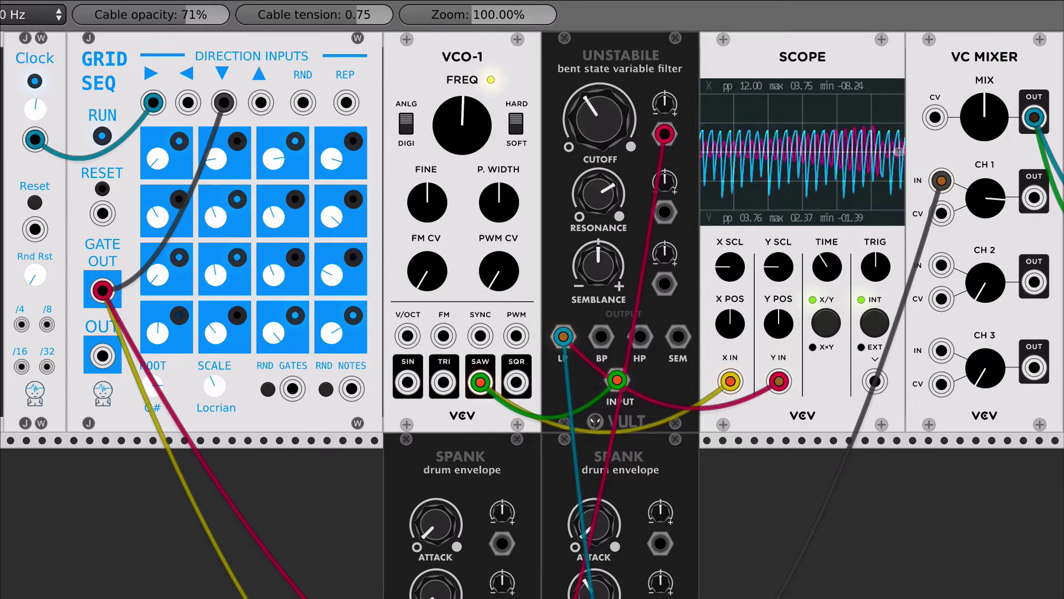
# Increase the Unstabile resonance and sweep the cutoff down through its range
pyautogui.moveTo(589, 189); pyautogui.dragTo(589, 176)
pyautogui.moveTo(603, 117)
pyautogui.mouseDown()
pyautogui.moveTo(603, 126)
pyautogui.moveTo(603, 78)
pyautogui.moveTo(602, 138)
pyautogui.mouseUp()
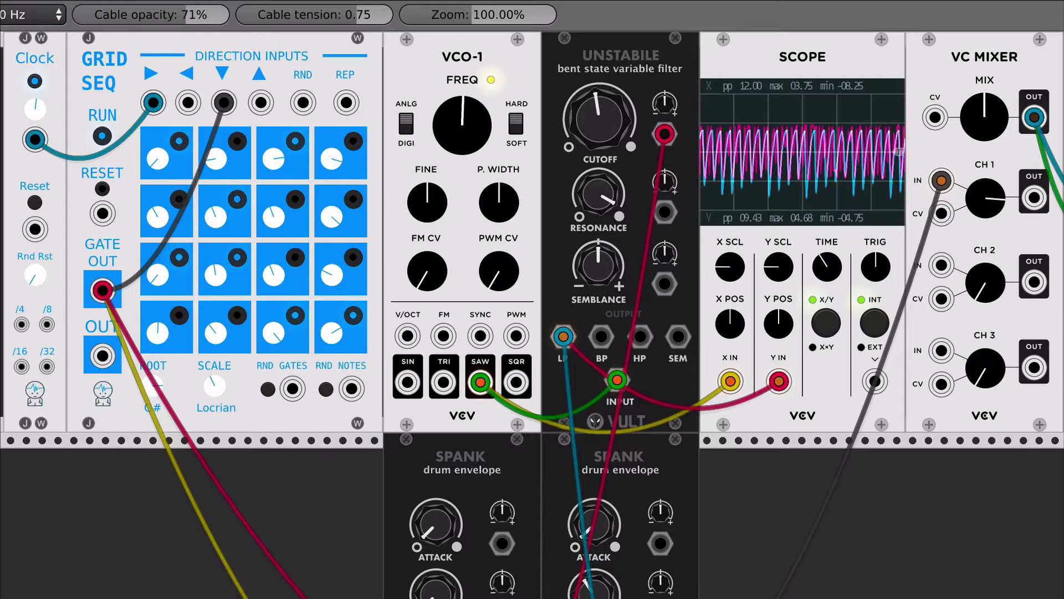
pyautogui.moveTo(602, 200); pyautogui.dragTo(601, 198)
pyautogui.moveTo(605, 115); pyautogui.dragTo(604, 114)
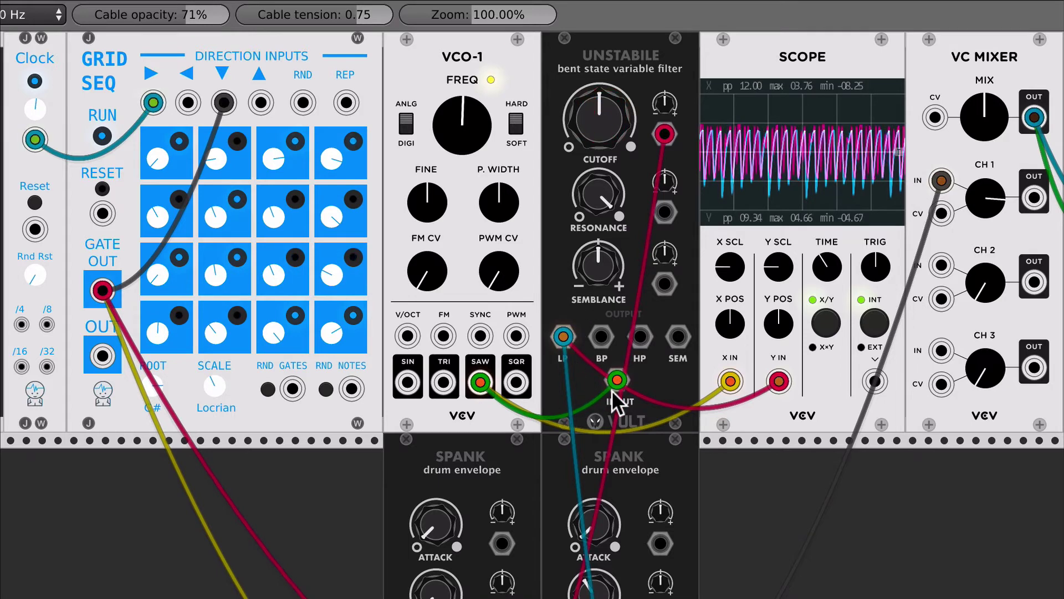
# Replace the saw cable with a new one from VCO-1 SAW into the Unstabile input
pyautogui.moveTo(618, 381); pyautogui.dragTo(596, 395)
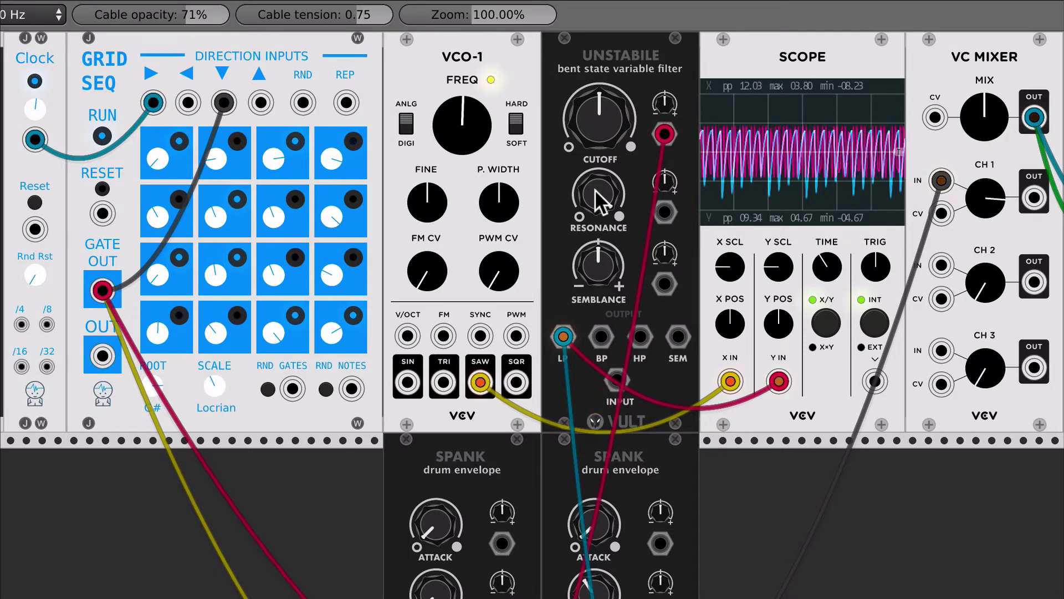
pyautogui.moveTo(595, 136); pyautogui.dragTo(597, 133)
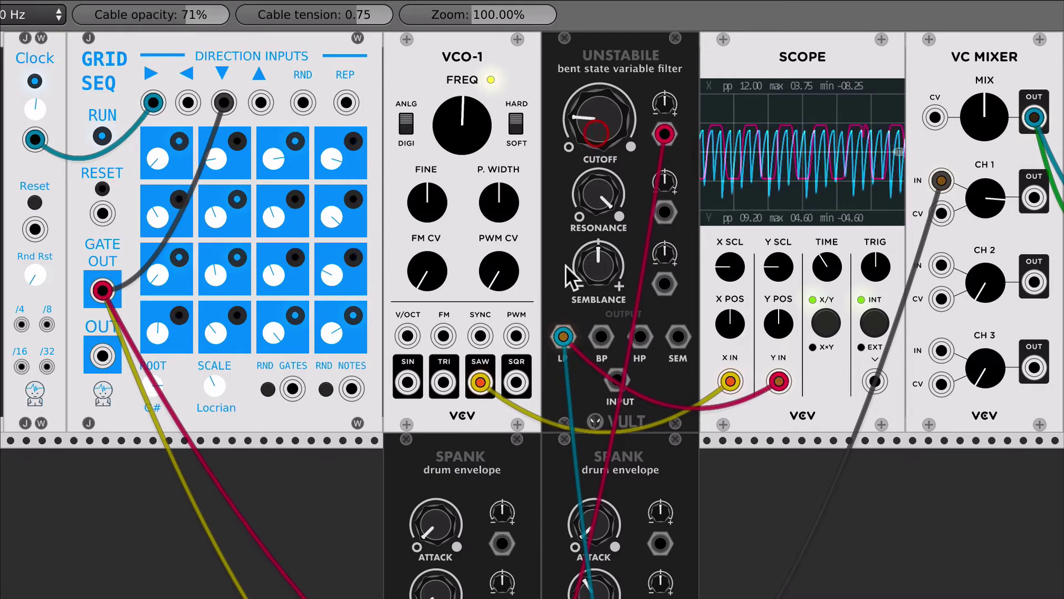
pyautogui.moveTo(480, 382); pyautogui.dragTo(617, 379)
pyautogui.moveTo(608, 109); pyautogui.dragTo(607, 109)
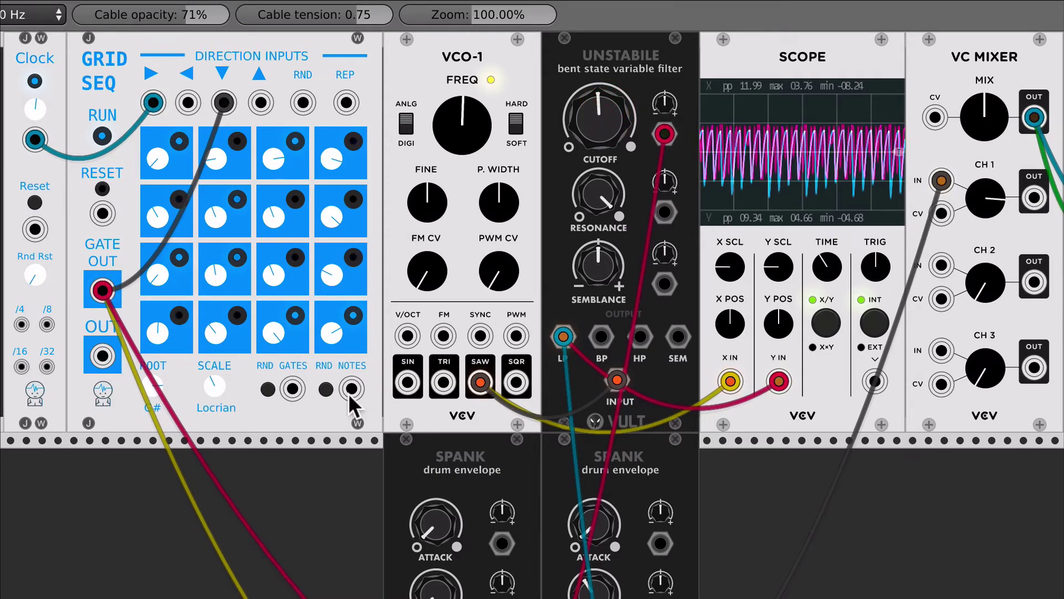
# Patch Grid Seq OUT into VCO-1 V/OCT, then lower VCO-1 frequency and cutoff to about 10 o'clock
pyautogui.moveTo(100, 355); pyautogui.dragTo(409, 335)
pyautogui.moveTo(477, 122); pyautogui.dragTo(477, 178)
pyautogui.moveTo(444, 127); pyautogui.dragTo(444, 131)
pyautogui.moveTo(622, 128)
pyautogui.mouseDown()
pyautogui.moveTo(618, 119)
pyautogui.moveTo(661, 111)
pyautogui.moveTo(661, 101)
pyautogui.moveTo(609, 112)
pyautogui.mouseUp()
# Nudge VCO-1 frequency up from minimum and make a first pass on Unstabile cutoff and resonance
pyautogui.moveTo(465, 139); pyautogui.dragTo(466, 134)
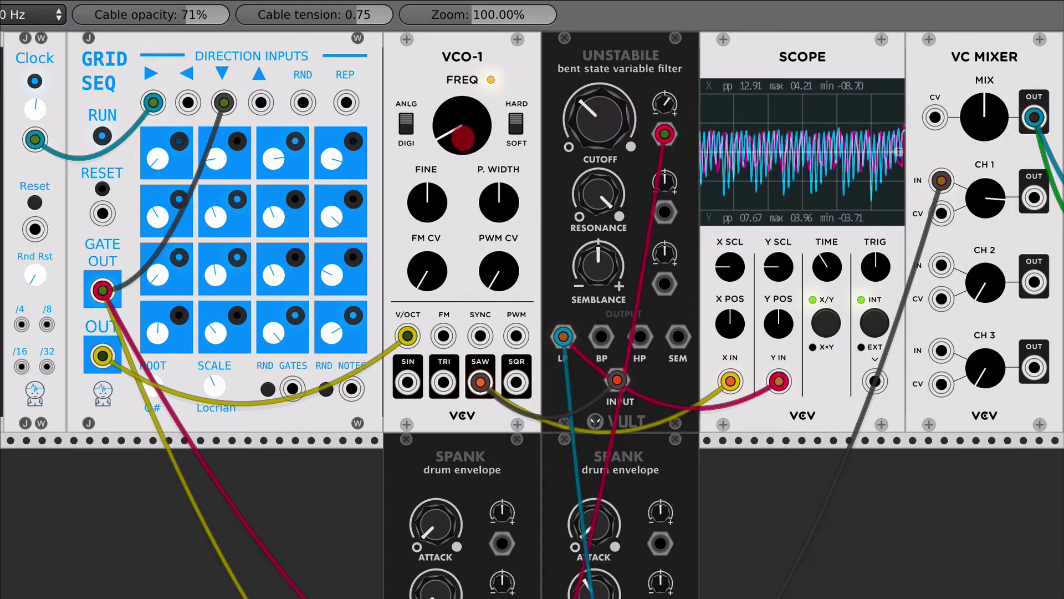
pyautogui.moveTo(463, 138); pyautogui.dragTo(459, 127)
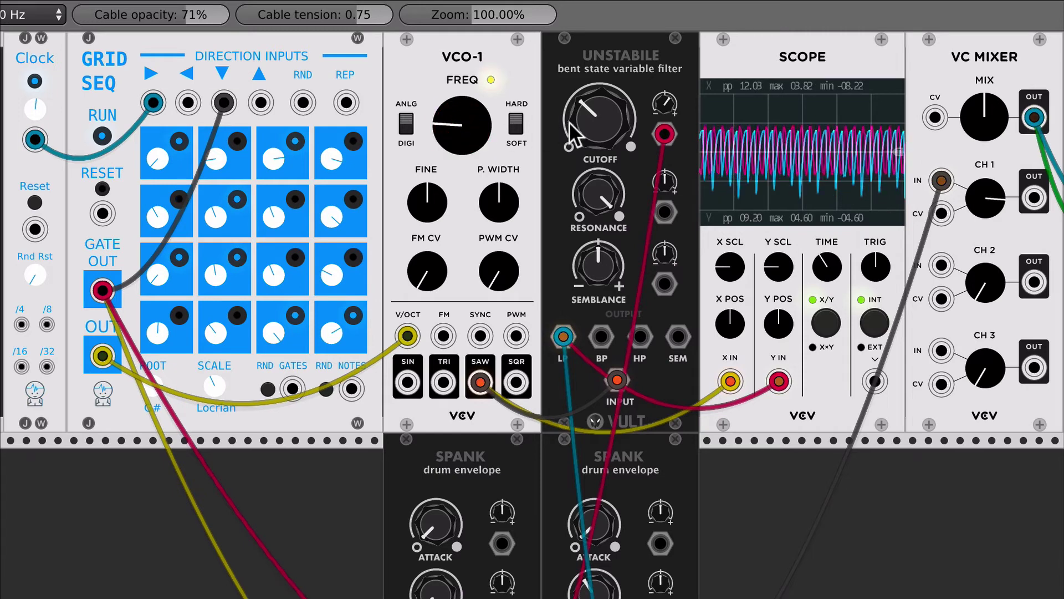
pyautogui.moveTo(591, 119); pyautogui.dragTo(591, 131)
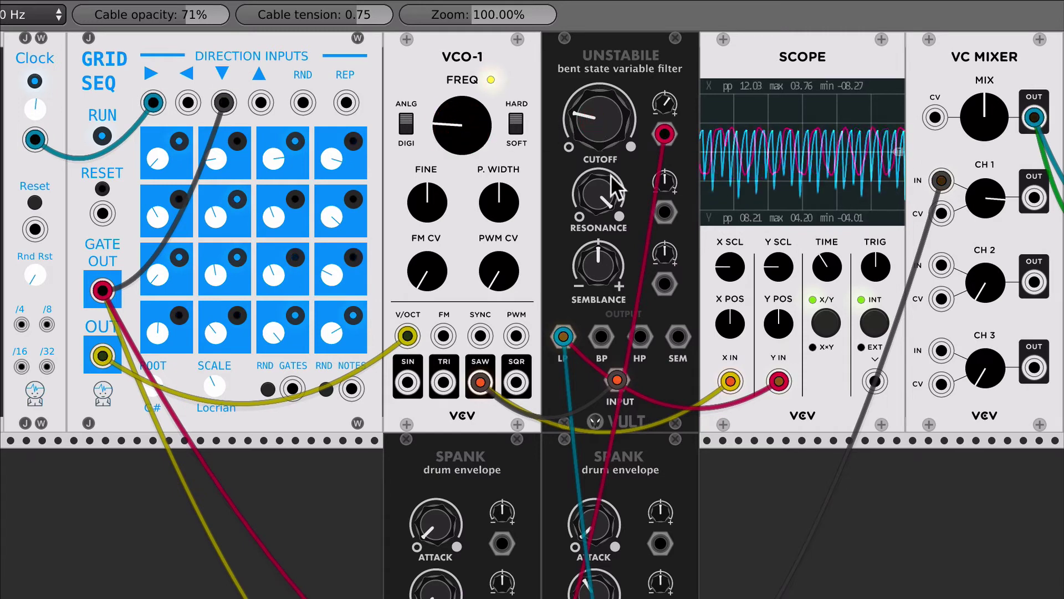
pyautogui.moveTo(615, 188); pyautogui.dragTo(615, 163)
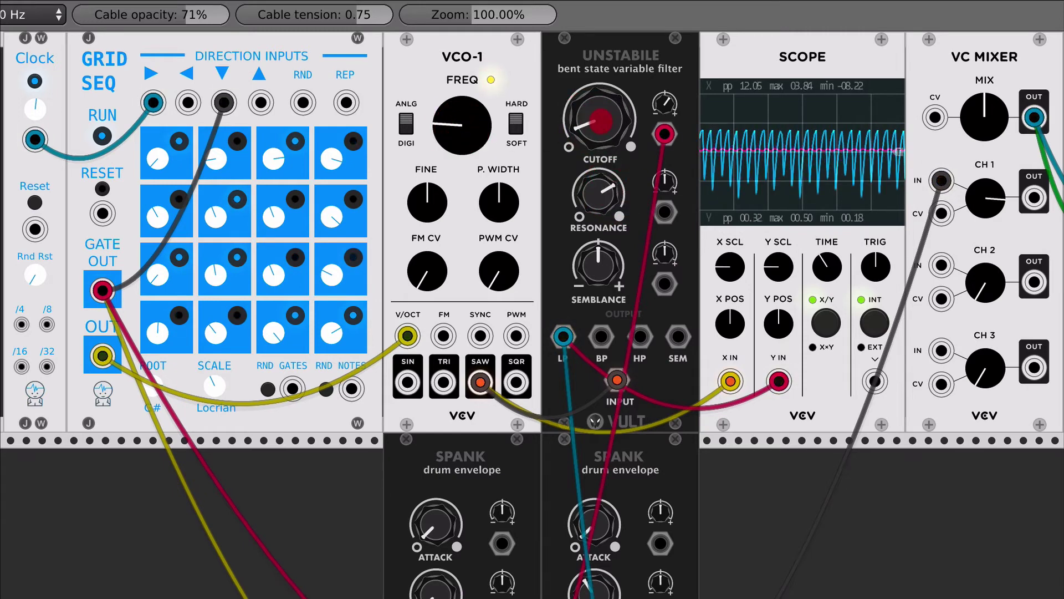
pyautogui.moveTo(600, 118)
pyautogui.mouseDown()
pyautogui.moveTo(600, 73)
pyautogui.moveTo(600, 104)
pyautogui.mouseUp()
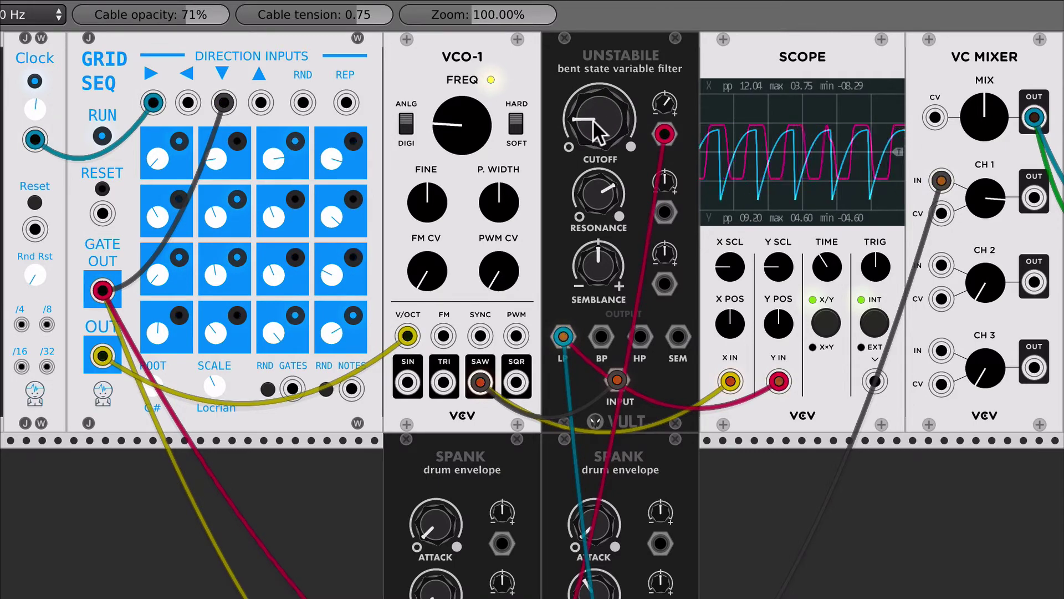
pyautogui.moveTo(597, 193)
pyautogui.mouseDown()
pyautogui.moveTo(598, 180)
pyautogui.moveTo(595, 195)
pyautogui.mouseUp()
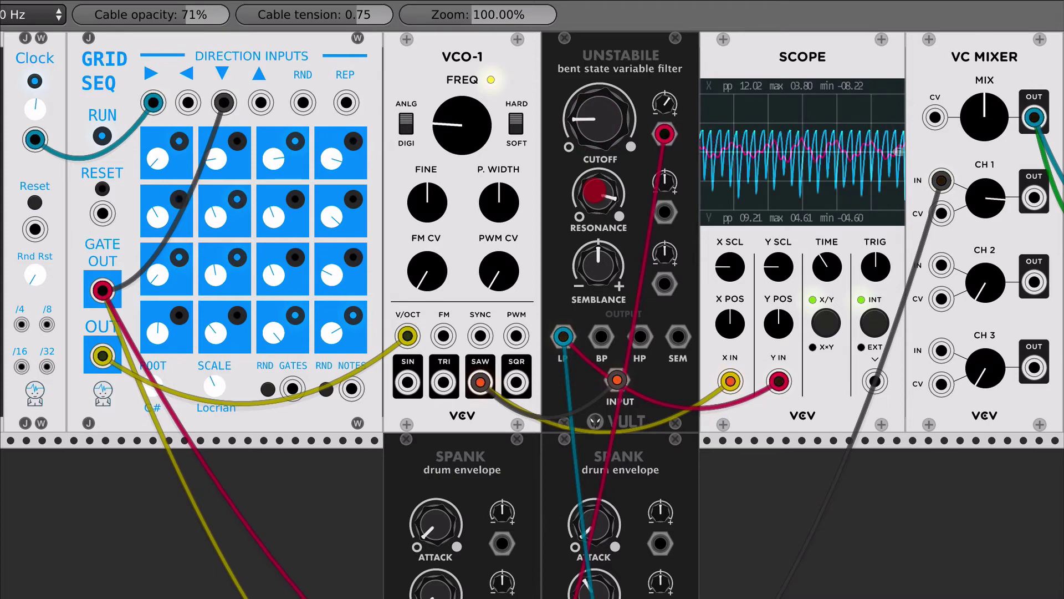
pyautogui.moveTo(593, 143); pyautogui.dragTo(593, 128)
# Increase the cutoff modulation amount and sweep the cutoff around 1 o'clock to soften the sawtooth
pyautogui.moveTo(661, 106)
pyautogui.mouseDown()
pyautogui.moveTo(604, 112)
pyautogui.moveTo(665, 99)
pyautogui.mouseUp()
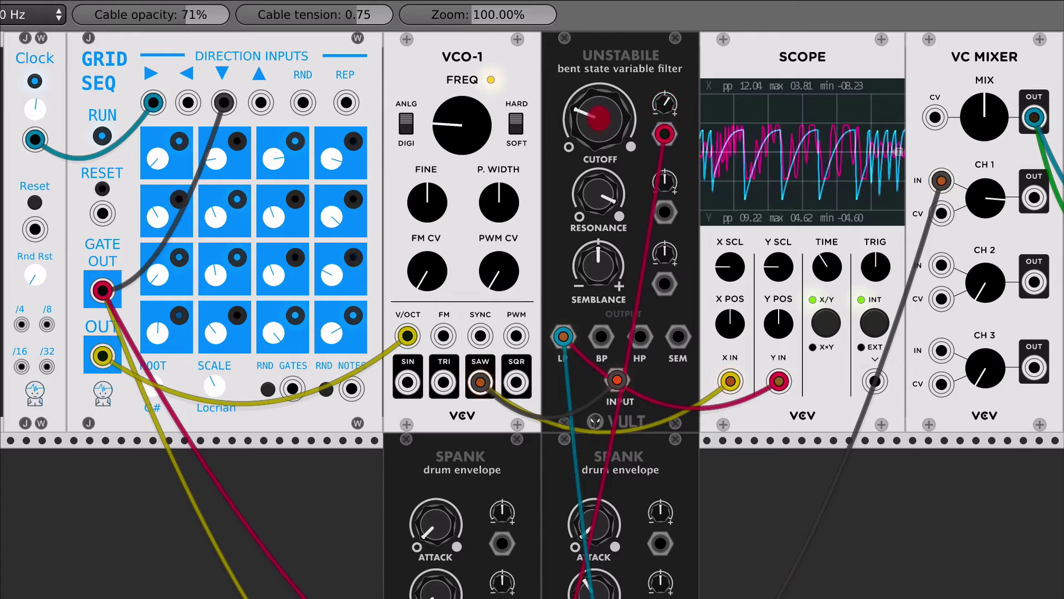
pyautogui.moveTo(610, 130); pyautogui.dragTo(609, 123)
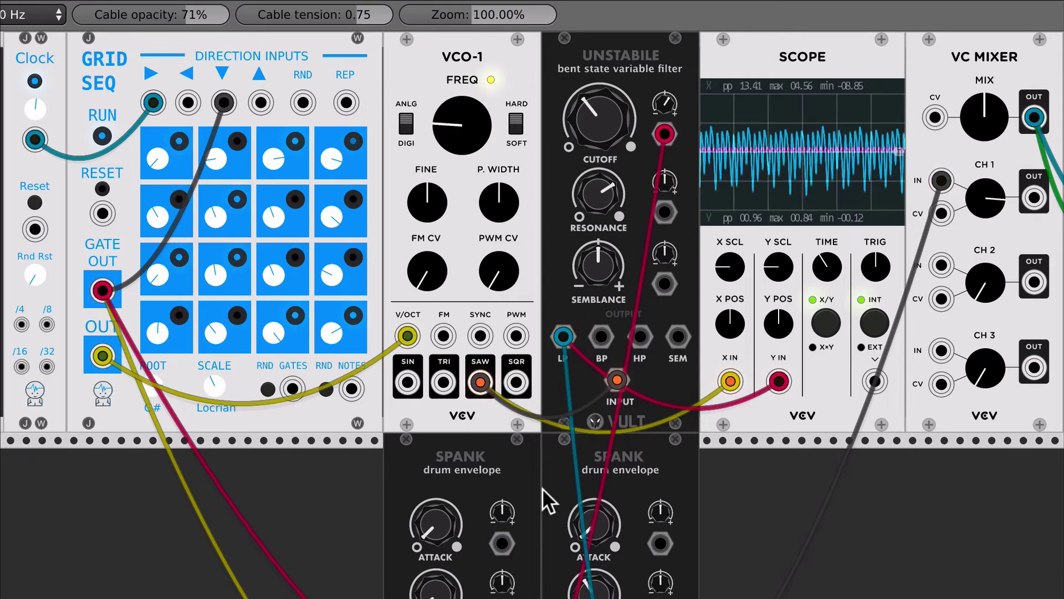
pyautogui.moveTo(598, 118); pyautogui.dragTo(599, 129)
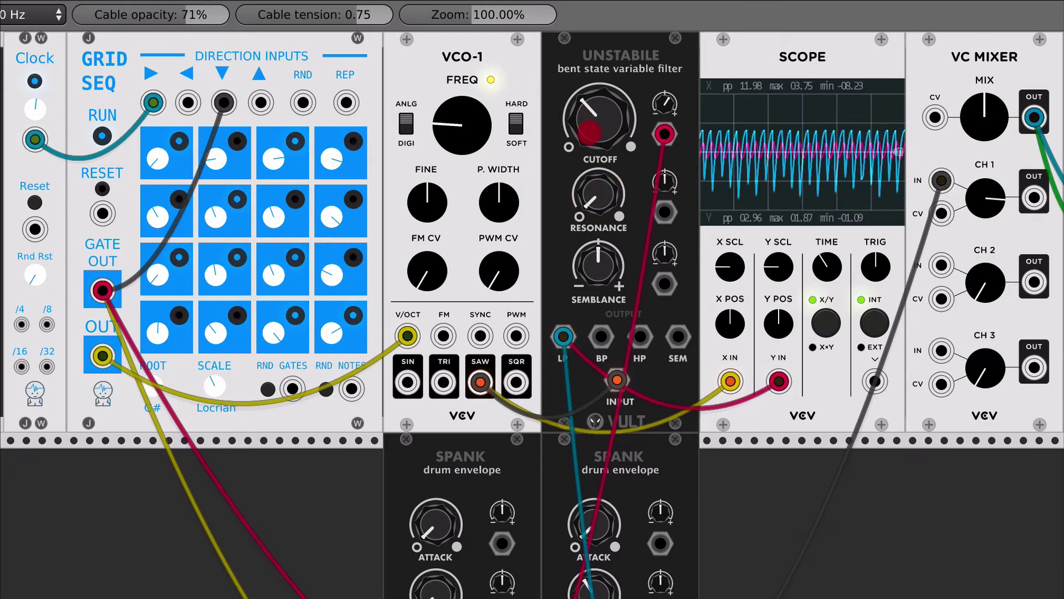
pyautogui.moveTo(598, 118); pyautogui.dragTo(598, 105)
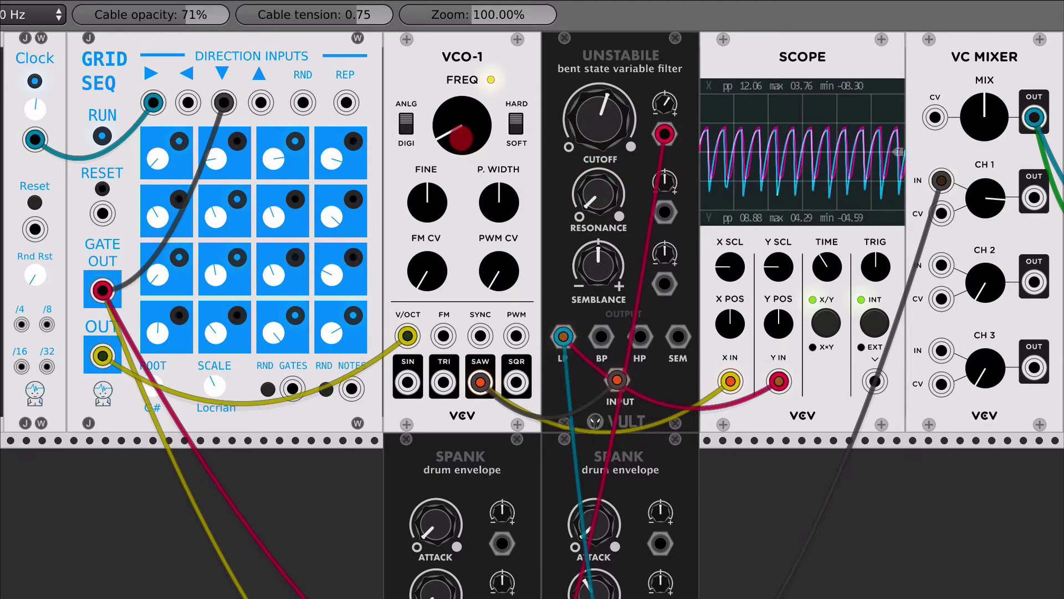
pyautogui.moveTo(587, 133); pyautogui.dragTo(587, 158)
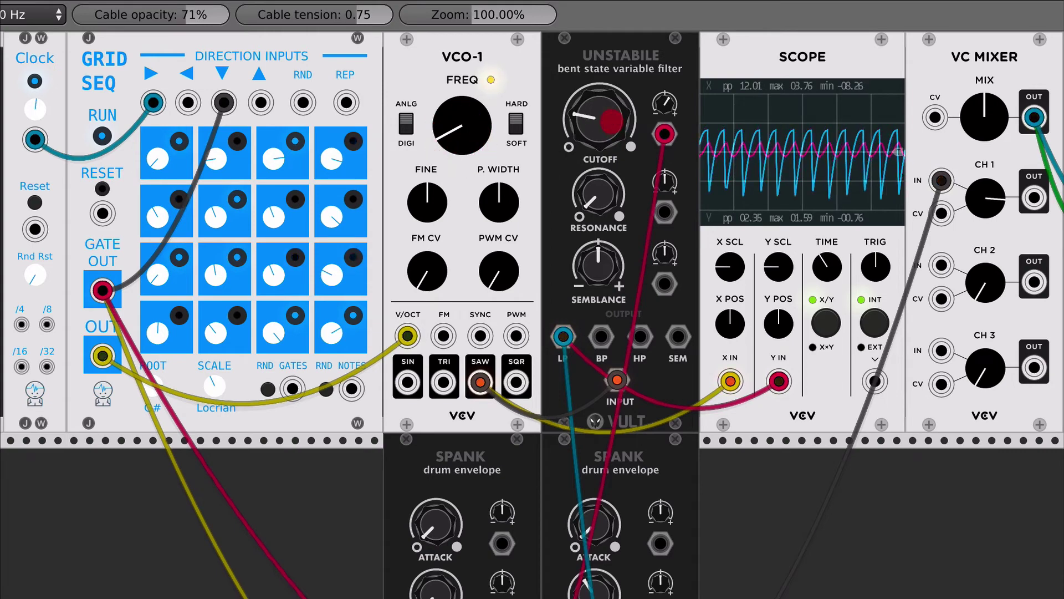
pyautogui.moveTo(611, 122); pyautogui.dragTo(611, 105)
# Raise the resonance, then open the cutoff and pull it back down to about 9 o'clock
pyautogui.moveTo(615, 200); pyautogui.dragTo(615, 191)
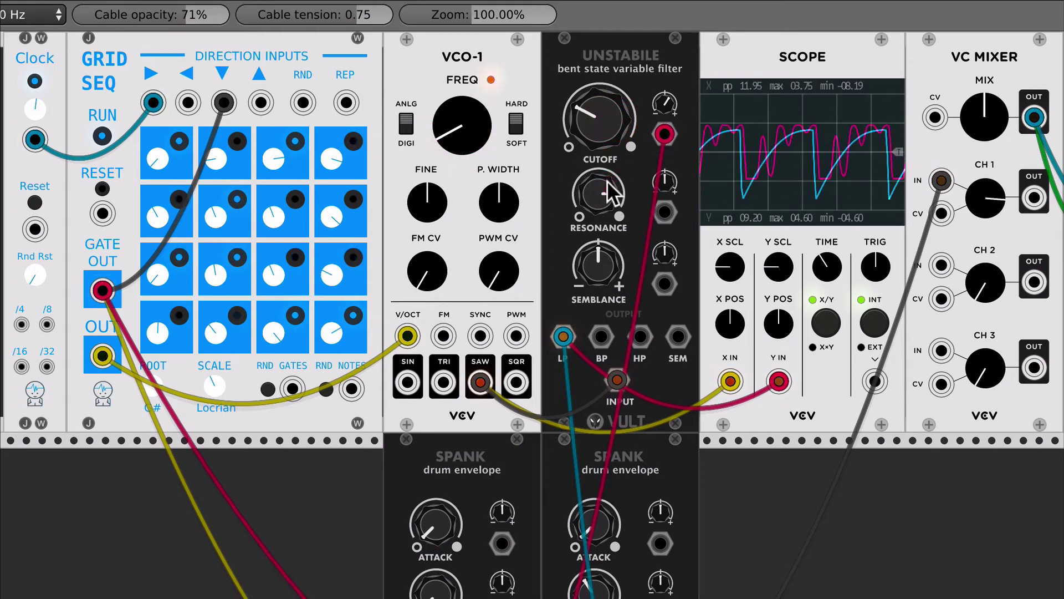
pyautogui.moveTo(601, 84); pyautogui.dragTo(602, 61)
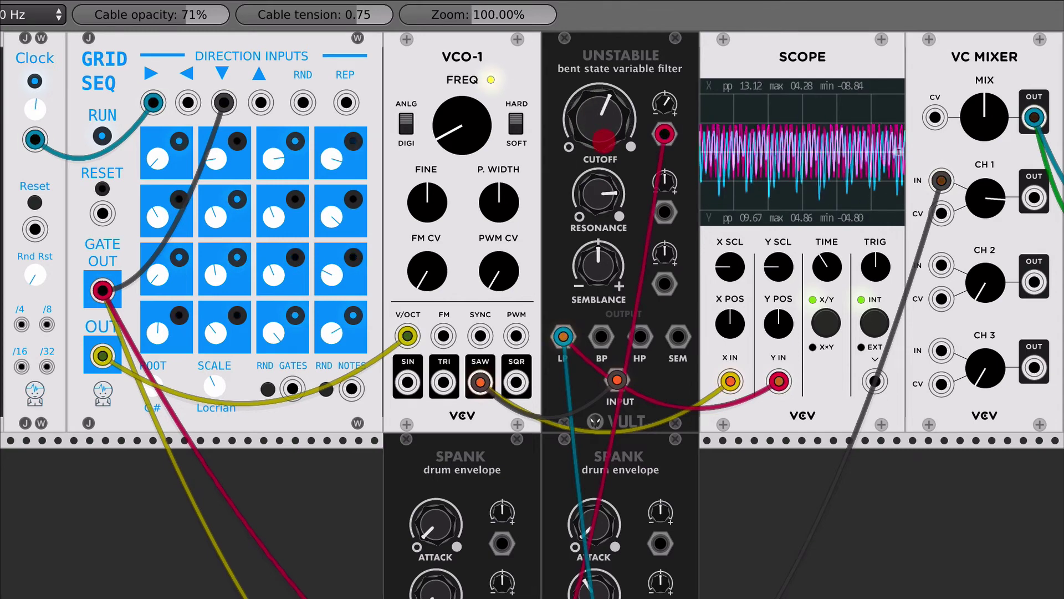
pyautogui.moveTo(604, 141); pyautogui.dragTo(605, 145)
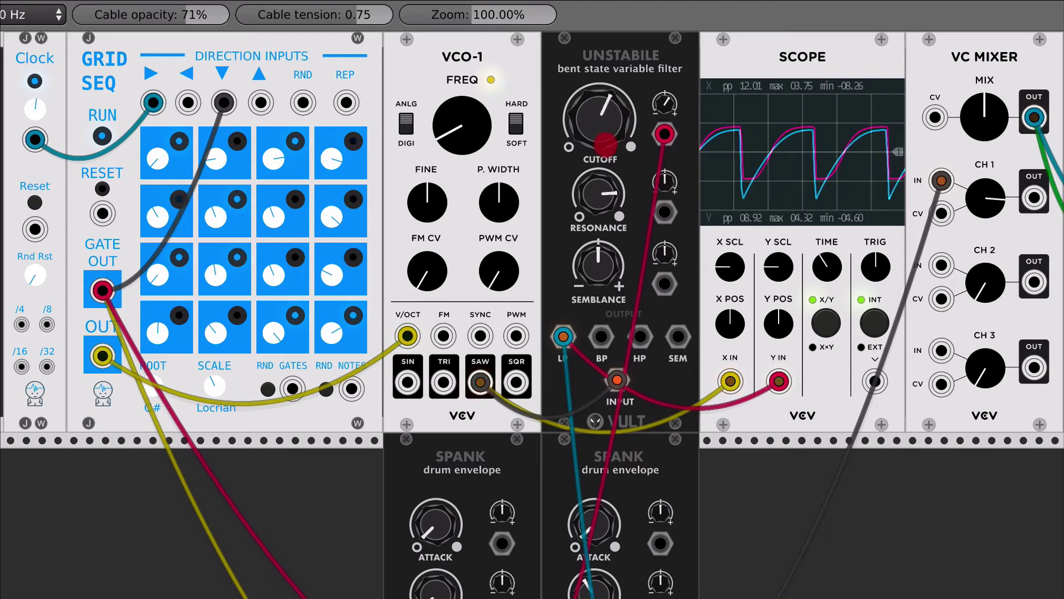
pyautogui.moveTo(602, 61); pyautogui.dragTo(602, 77)
# Lower the resonance and move the blue and red cables from the LP output to SEM
pyautogui.moveTo(609, 193); pyautogui.dragTo(609, 221)
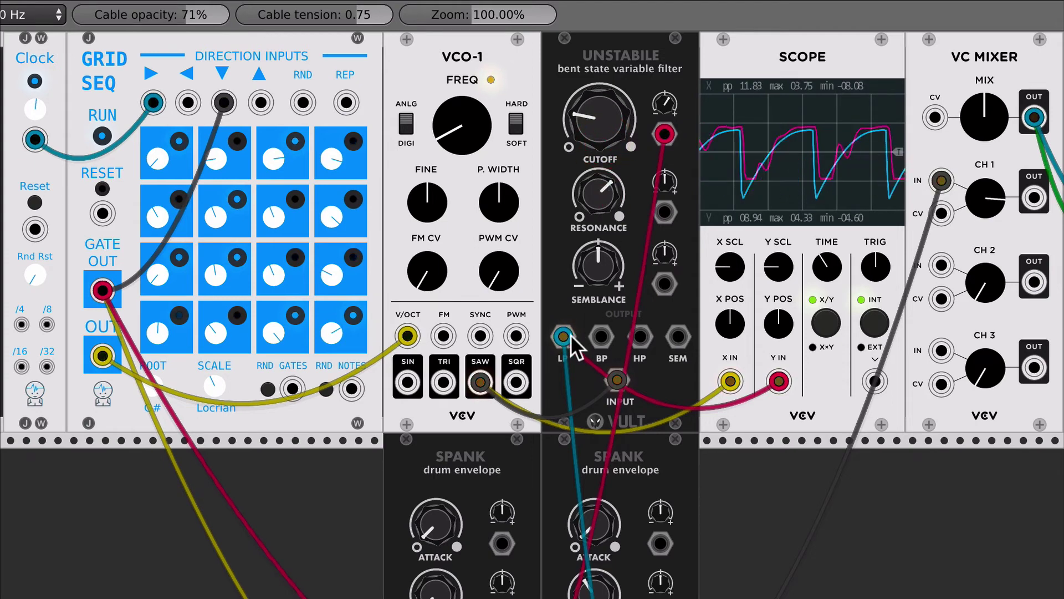
pyautogui.moveTo(571, 337); pyautogui.dragTo(677, 337)
pyautogui.moveTo(597, 124); pyautogui.dragTo(597, 114)
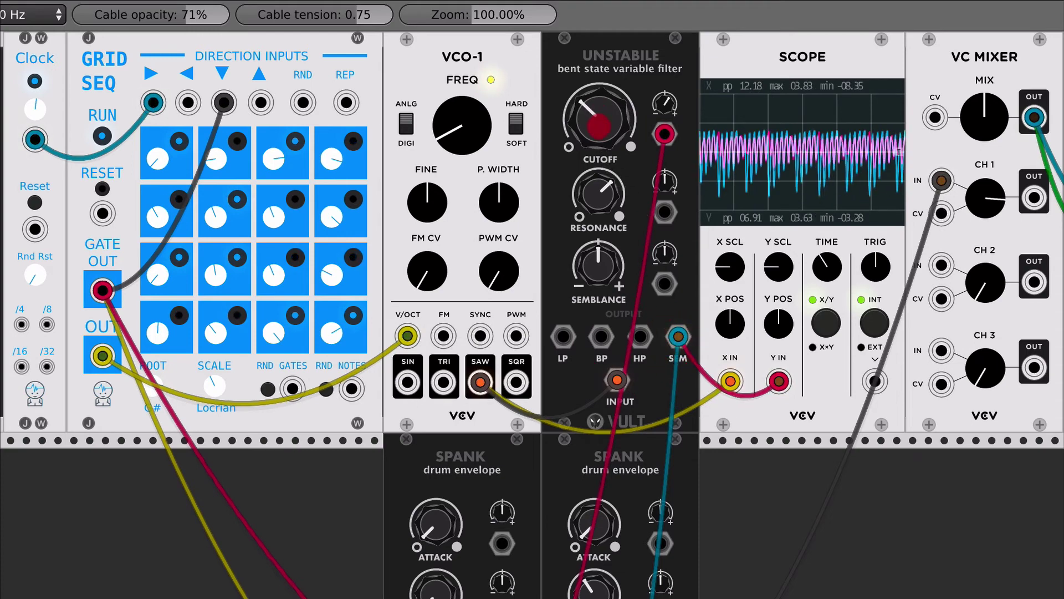
# Turn semblance down and back up, then lower the filter cutoff and resonance
pyautogui.moveTo(597, 259); pyautogui.dragTo(598, 302)
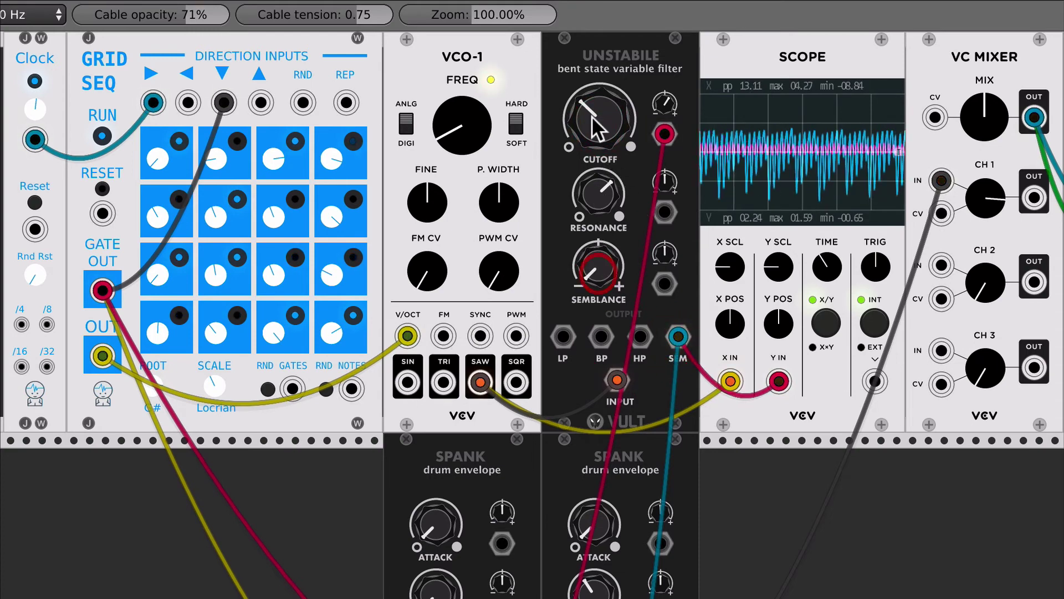
pyautogui.moveTo(593, 116); pyautogui.dragTo(593, 127)
pyautogui.moveTo(599, 275); pyautogui.dragTo(600, 216)
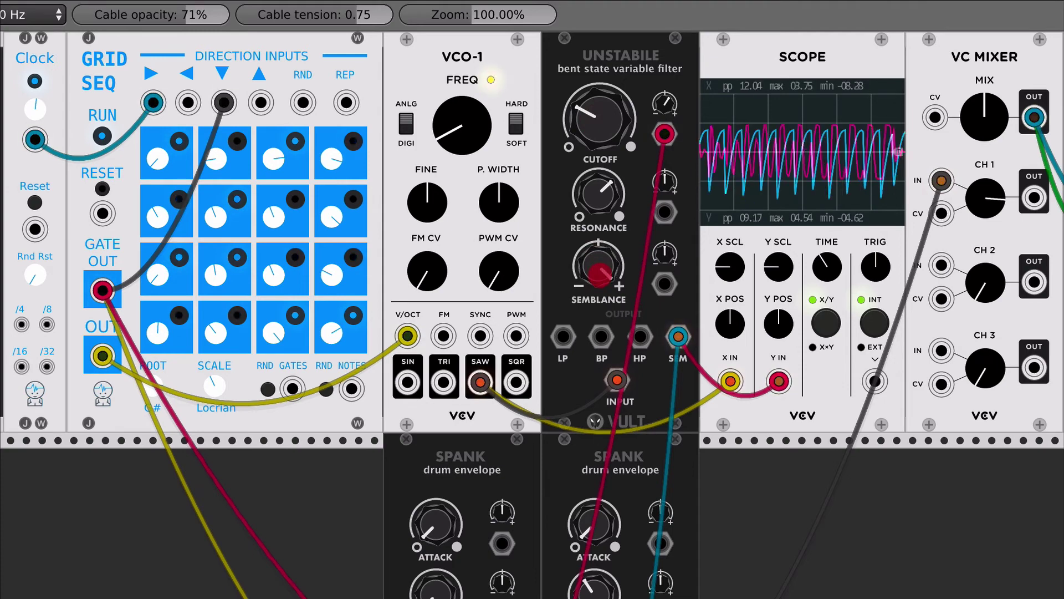
pyautogui.moveTo(598, 271); pyautogui.dragTo(598, 268)
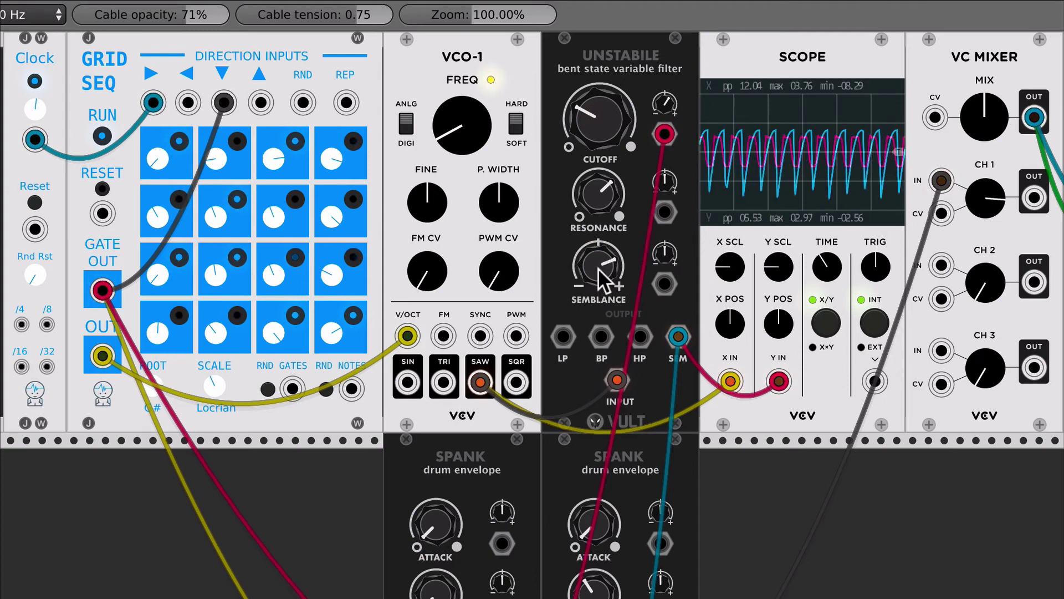
pyautogui.moveTo(597, 102); pyautogui.dragTo(597, 113)
pyautogui.moveTo(602, 192); pyautogui.dragTo(608, 202)
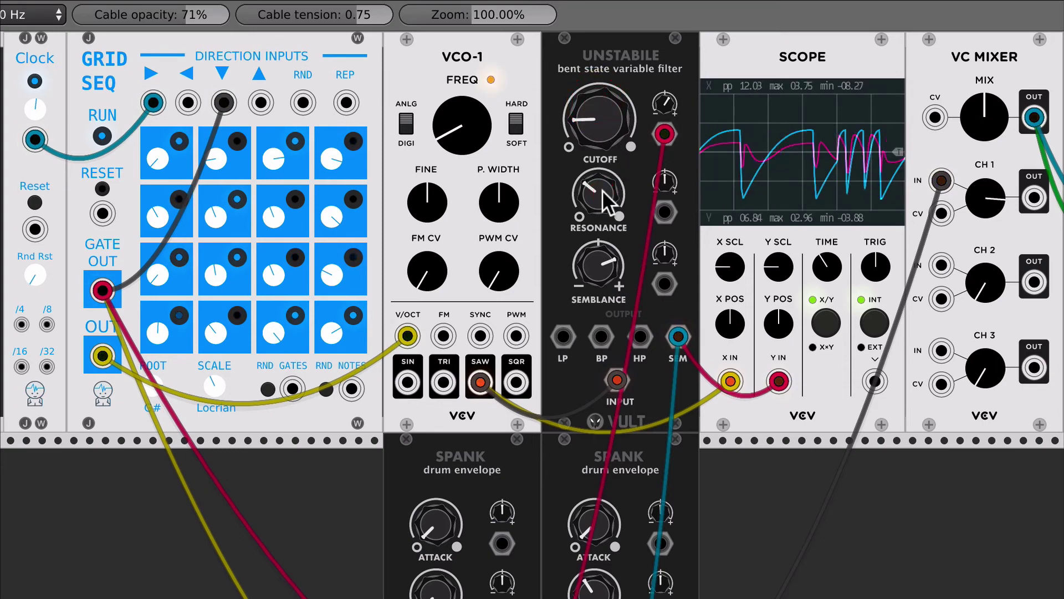
# Speed up the clock tempo, reduce cutoff modulation, and fine-tune cutoff and semblance
pyautogui.moveTo(35, 109); pyautogui.dragTo(42, 113)
pyautogui.moveTo(591, 132); pyautogui.dragTo(590, 143)
pyautogui.moveTo(670, 111); pyautogui.dragTo(665, 107)
pyautogui.moveTo(601, 270); pyautogui.dragTo(601, 273)
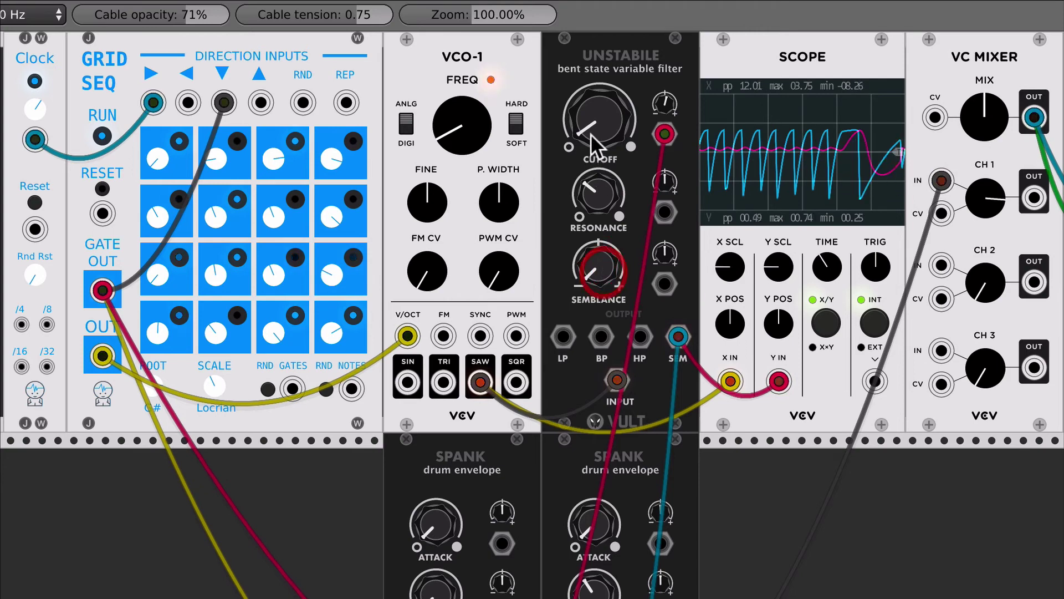
pyautogui.moveTo(592, 127); pyautogui.dragTo(591, 118)
pyautogui.moveTo(599, 266); pyautogui.dragTo(599, 261)
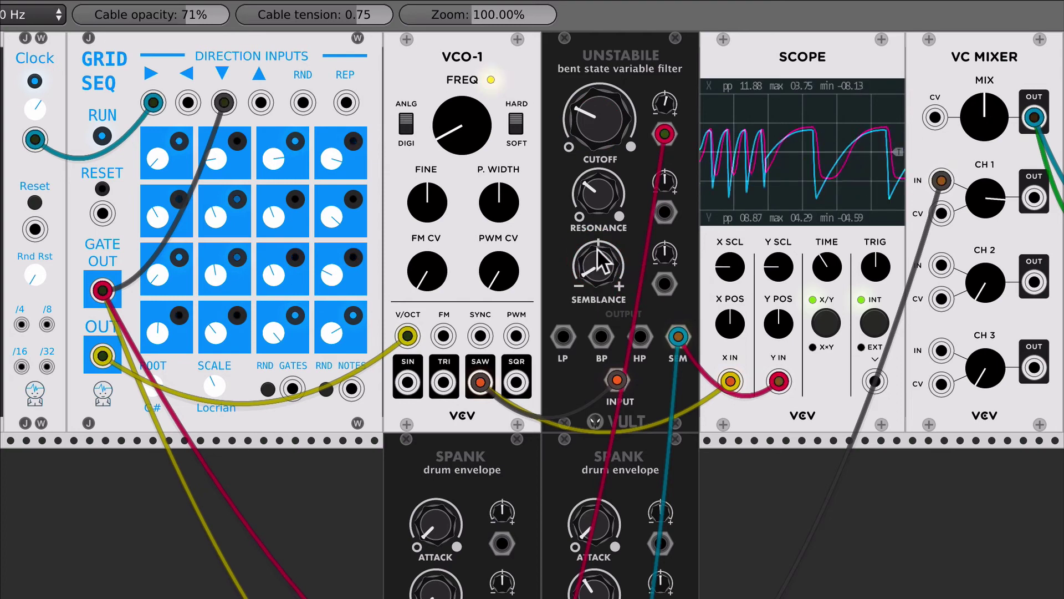
# Raise cutoff toward 11 o'clock, crank resonance high, adjust cutoff modulation, and feed VCO-1 SQR to the filter
pyautogui.moveTo(586, 133); pyautogui.dragTo(587, 101)
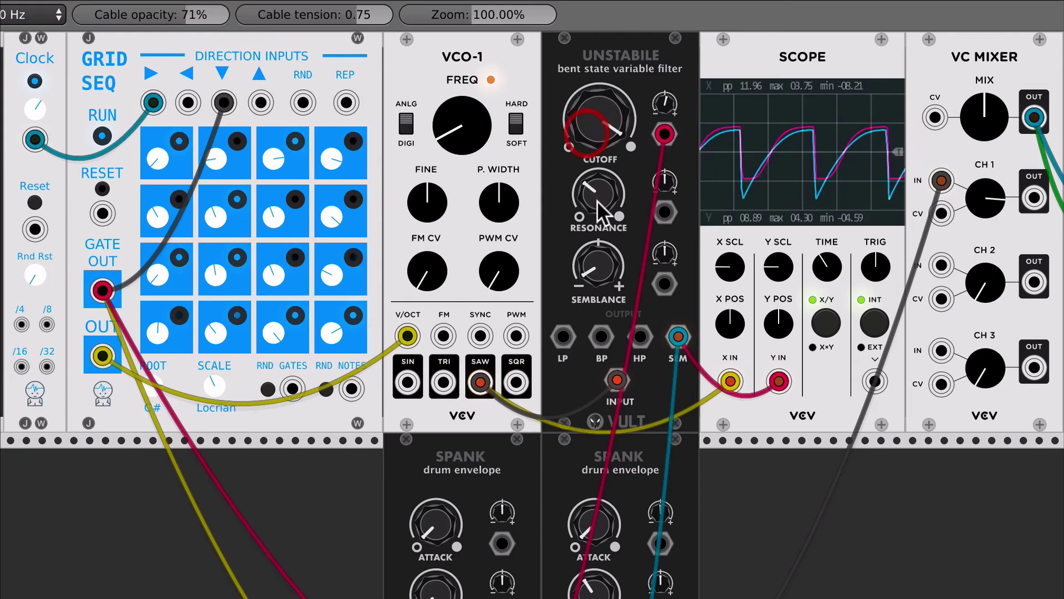
pyautogui.moveTo(597, 200)
pyautogui.mouseDown()
pyautogui.moveTo(601, 96)
pyautogui.moveTo(599, 133)
pyautogui.mouseUp()
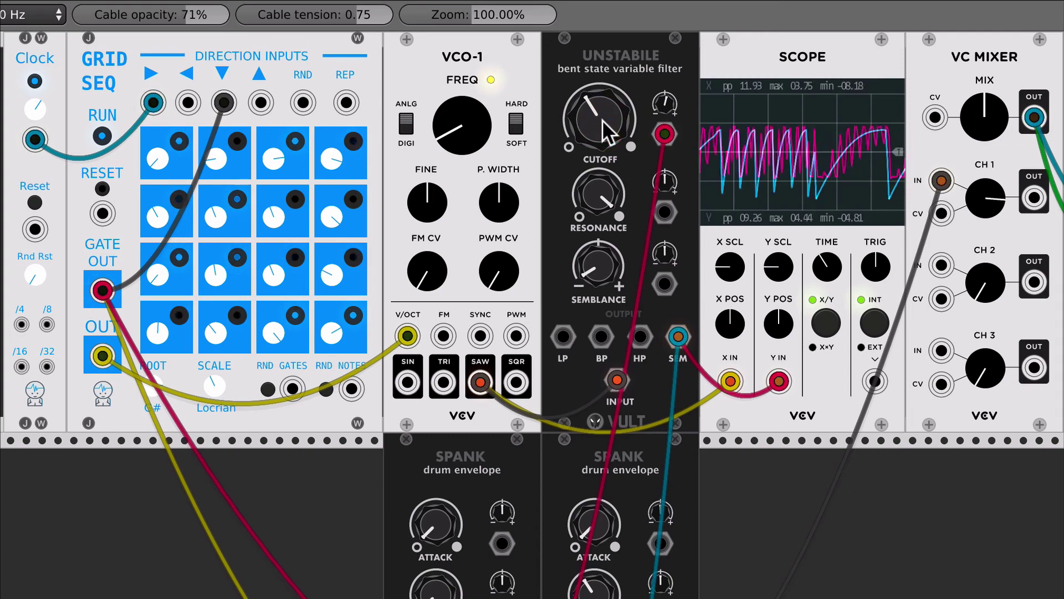
pyautogui.moveTo(665, 103); pyautogui.dragTo(623, 133)
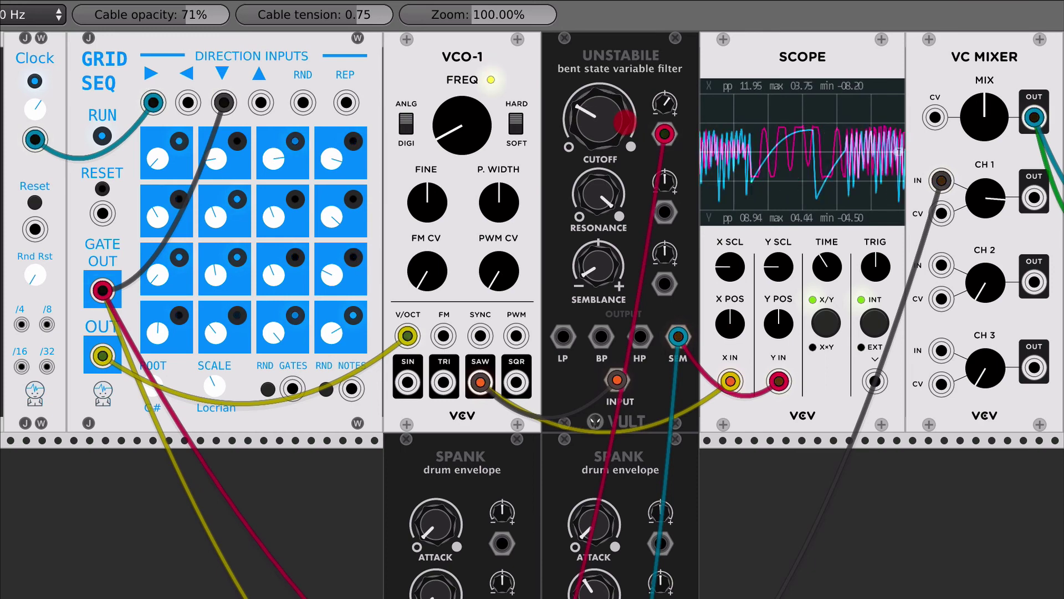
pyautogui.moveTo(480, 381); pyautogui.dragTo(515, 382)
# Show the square wave on the scope, raise resonance, set cutoff near 9 o'clock, and readjust mixer channel 1
pyautogui.moveTo(599, 124); pyautogui.dragTo(599, 131)
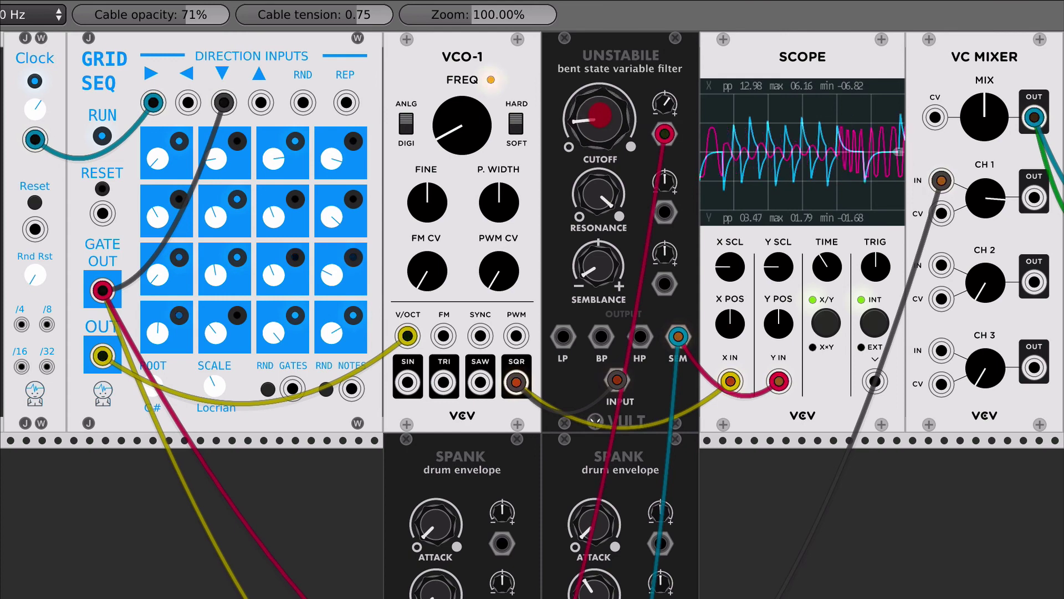
pyautogui.moveTo(603, 212); pyautogui.dragTo(602, 210)
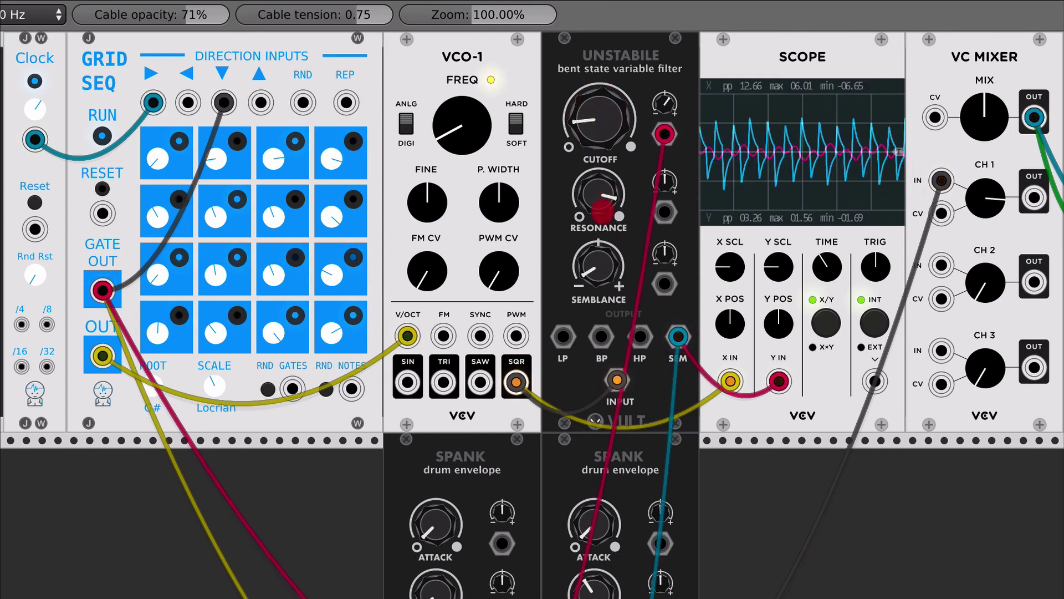
pyautogui.moveTo(601, 135); pyautogui.dragTo(601, 127)
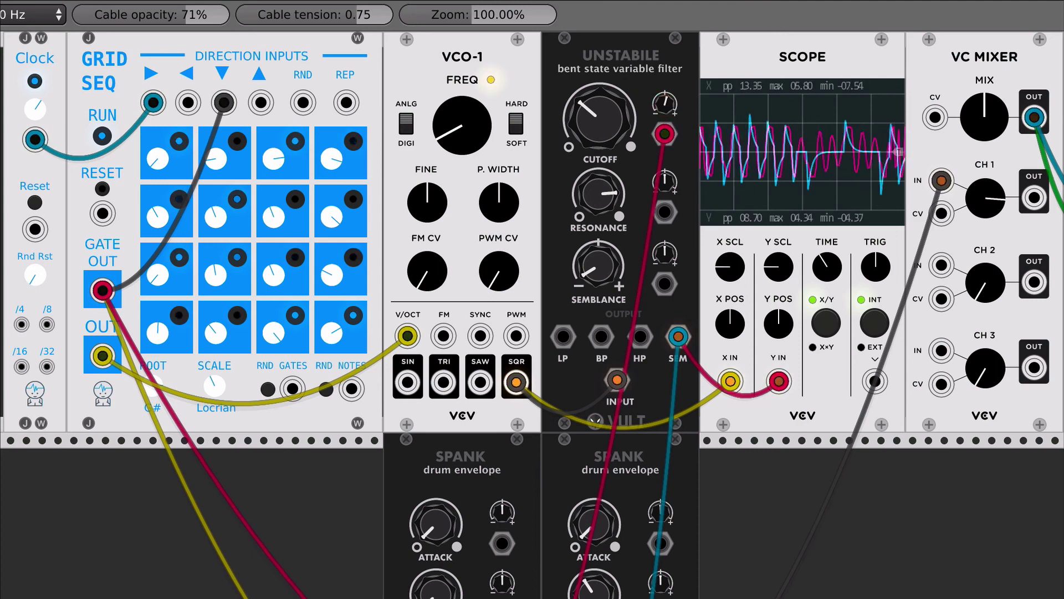
pyautogui.moveTo(607, 103); pyautogui.dragTo(606, 109)
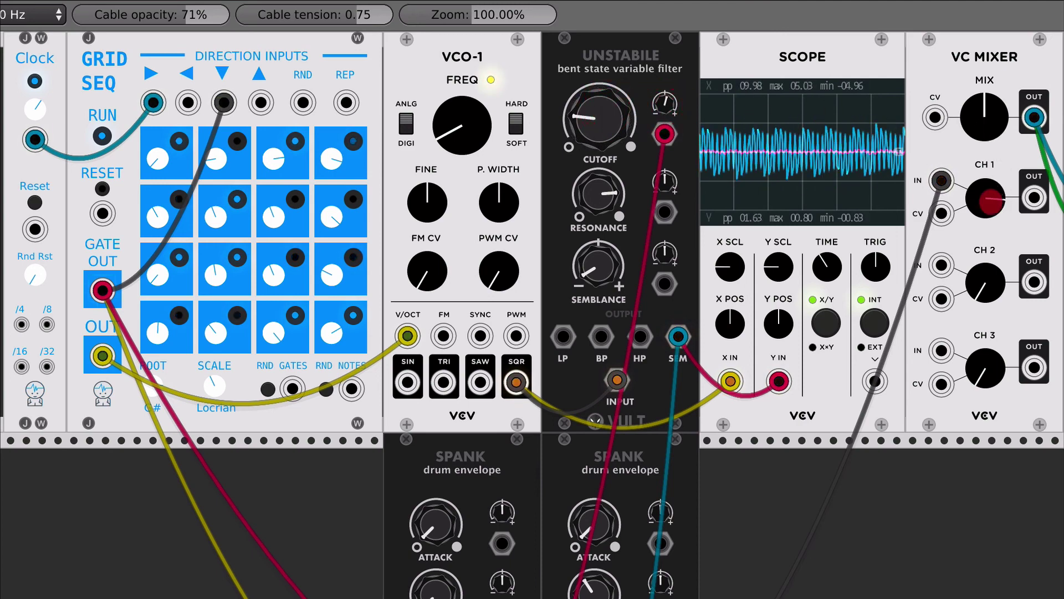
pyautogui.moveTo(989, 199); pyautogui.dragTo(991, 205)
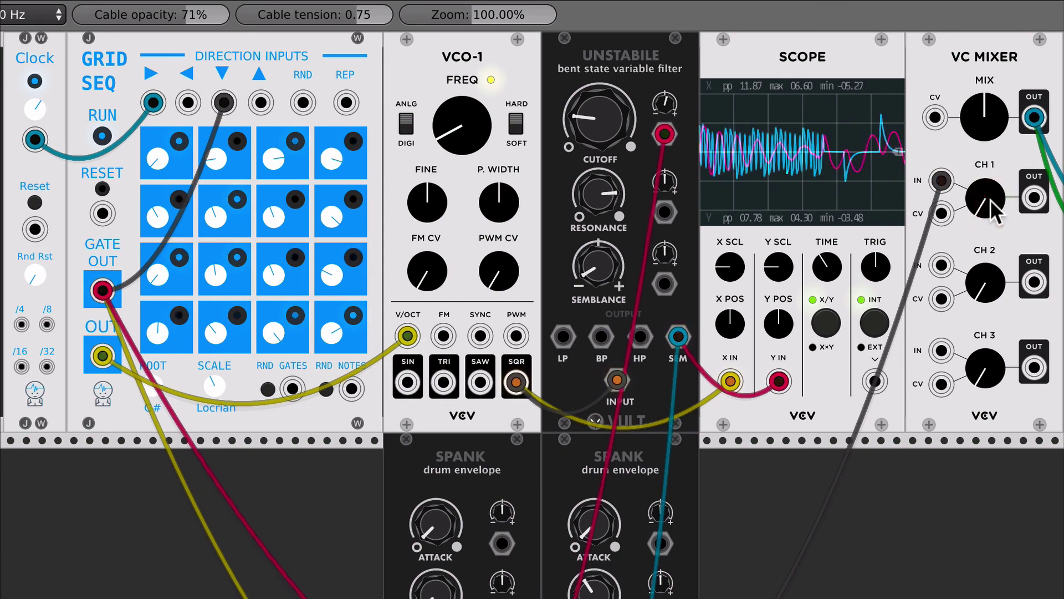